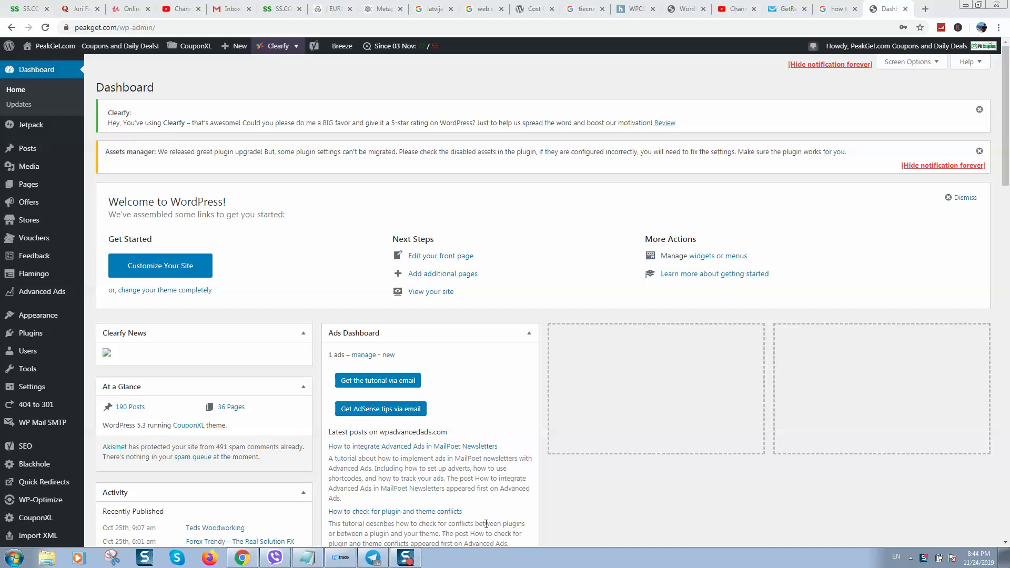
Go from the Dashboard to the Blackhole for Bad Bots settings page via the sidebar
{"action": "key", "text": "alt+shift"}
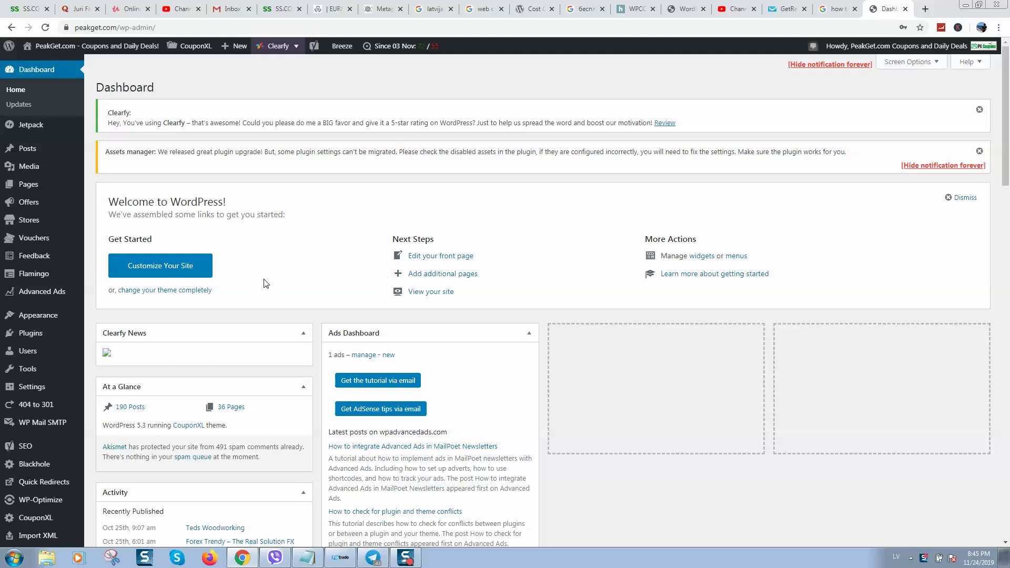
{"action": "scroll", "coordinate": [58, 368], "scroll_direction": "down", "scroll_amount": 1}
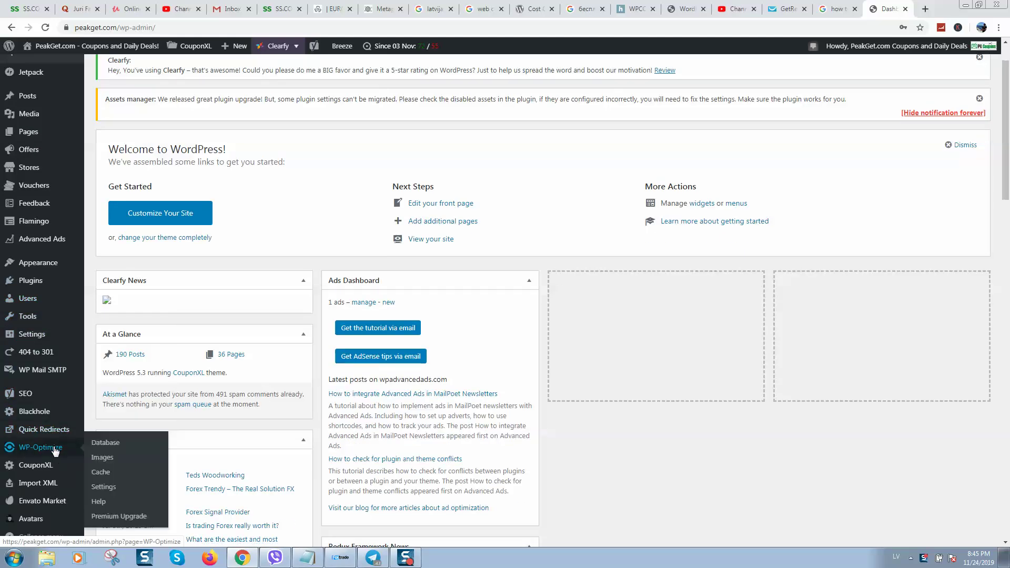
{"action": "scroll", "coordinate": [68, 369], "scroll_direction": "up", "scroll_amount": 1}
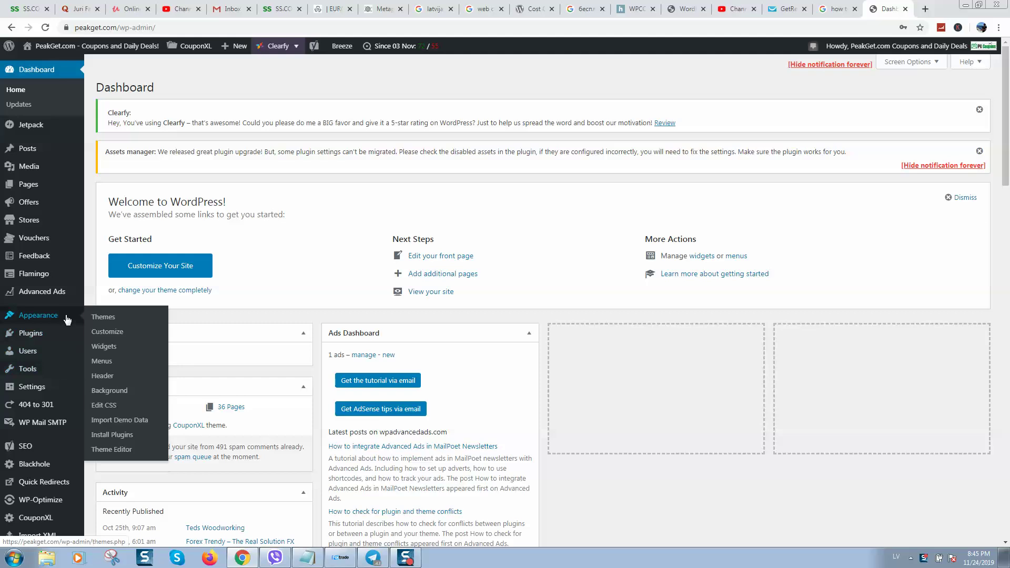
{"action": "mouse_move", "coordinate": [34, 412]}
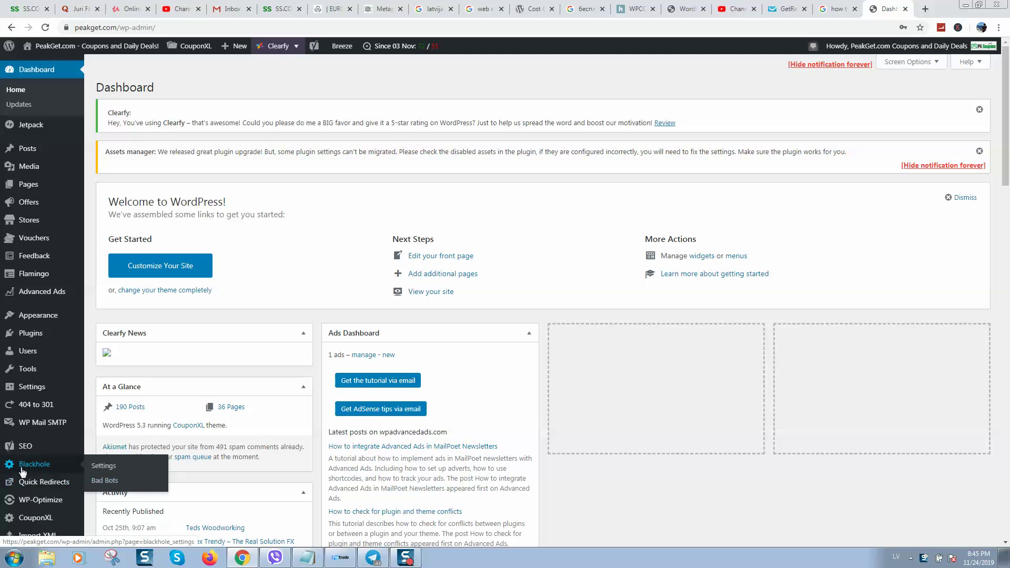
{"action": "left_click", "coordinate": [104, 483]}
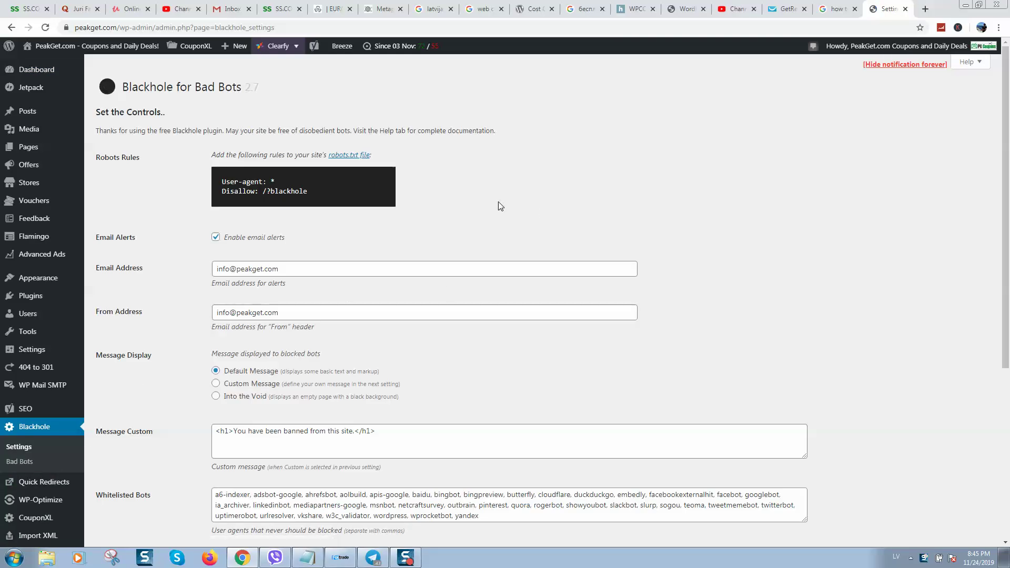
Scroll down and inspect the Whitelisted Bots field and its description, including adsbot-google
{"action": "scroll", "coordinate": [498, 203], "scroll_direction": "down", "scroll_amount": 5}
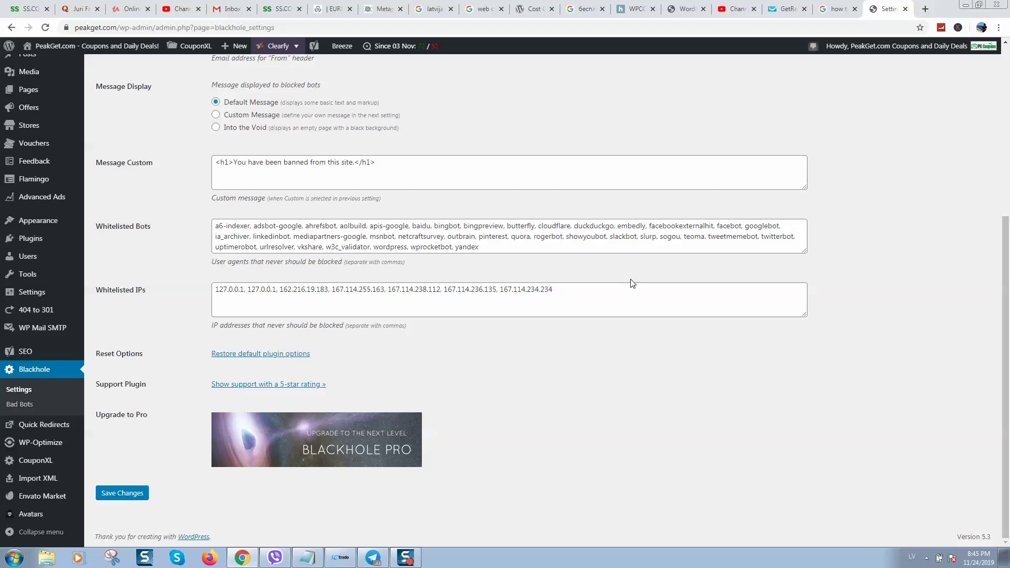
{"action": "left_click_drag", "start_coordinate": [868, 262], "coordinate": [501, 249]}
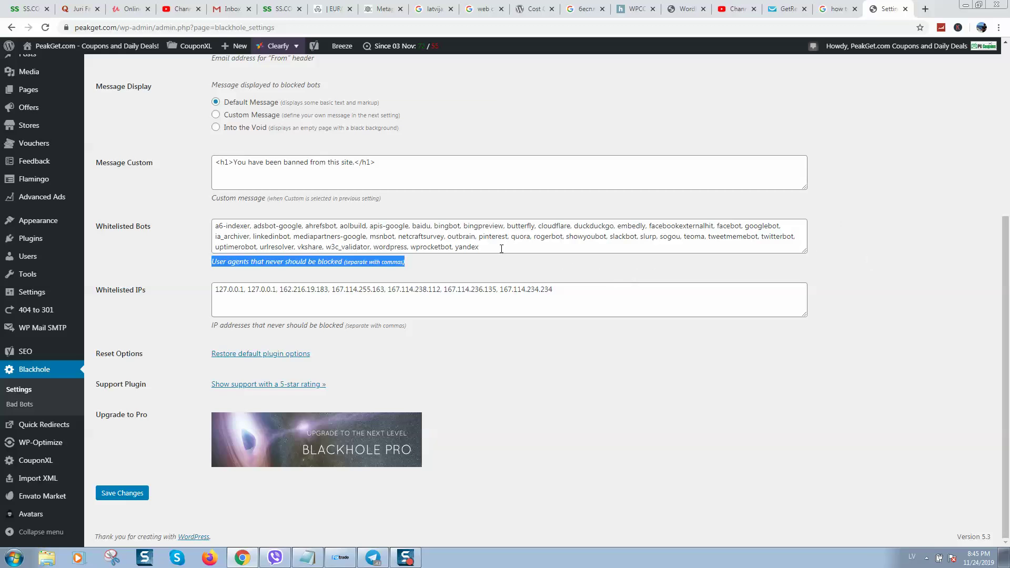
{"action": "mouse_move", "coordinate": [213, 226]}
{"action": "left_mouse_down"}
{"action": "mouse_move", "coordinate": [474, 269]}
{"action": "mouse_move", "coordinate": [191, 217]}
{"action": "left_mouse_up"}
{"action": "left_click", "coordinate": [515, 244]}
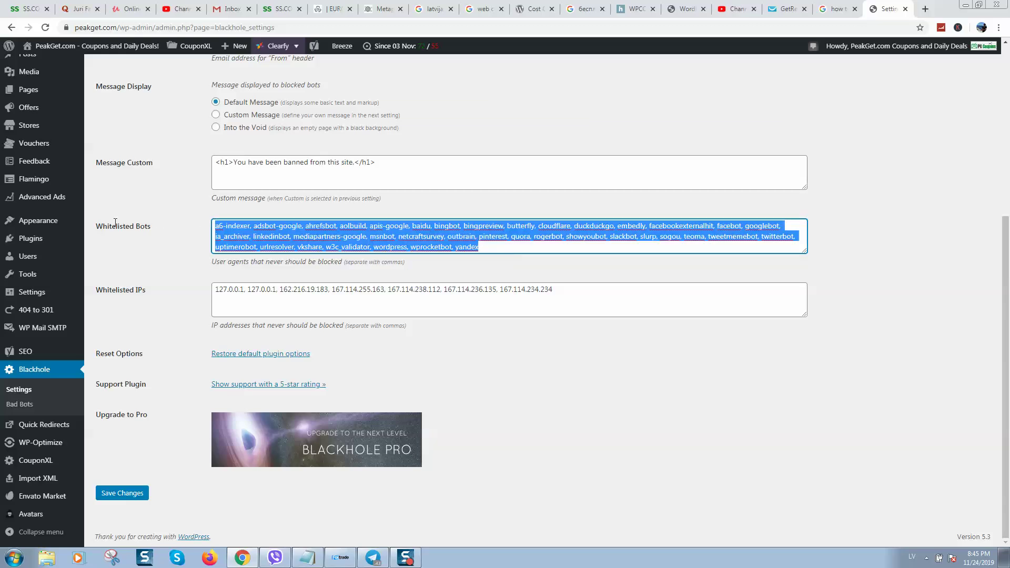
{"action": "left_click", "coordinate": [582, 233]}
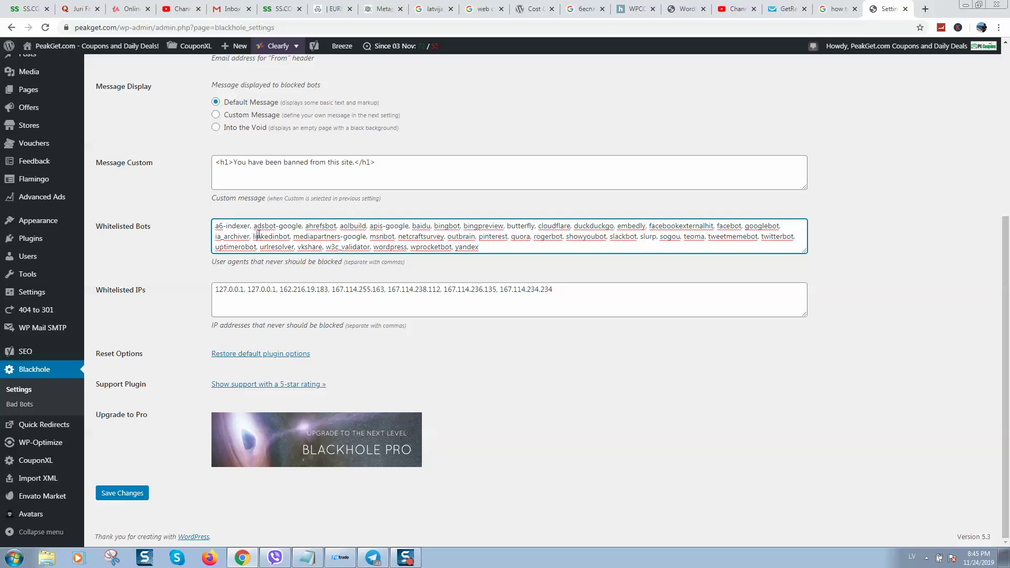
{"action": "double_click", "coordinate": [286, 226]}
Scroll back up and highlight the Blackhole Robots Rules text and page title
{"action": "scroll", "coordinate": [382, 230], "scroll_direction": "up", "scroll_amount": 1}
{"action": "scroll", "coordinate": [376, 270], "scroll_direction": "up", "scroll_amount": 4}
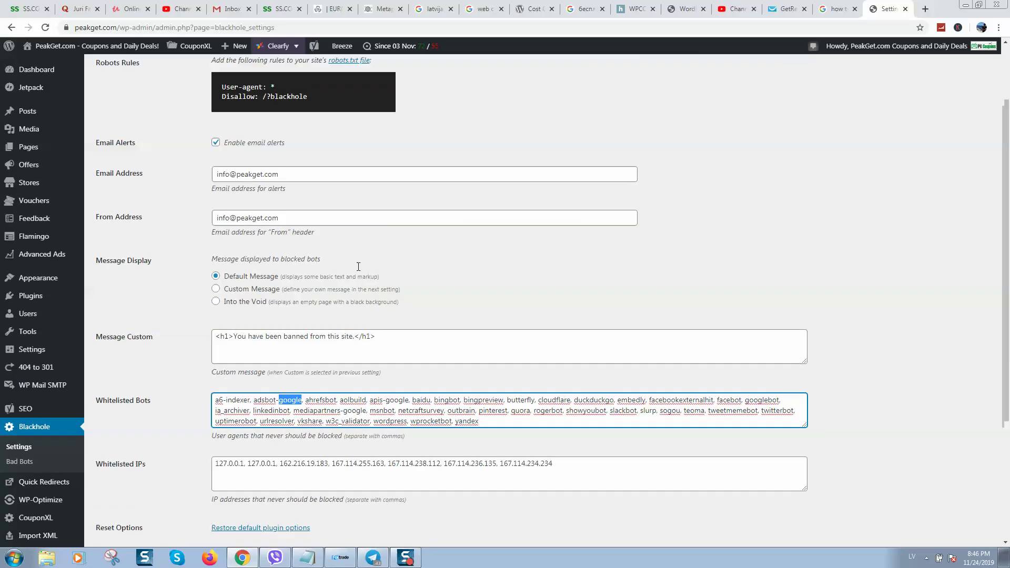
{"action": "left_click_drag", "start_coordinate": [230, 181], "coordinate": [350, 194]}
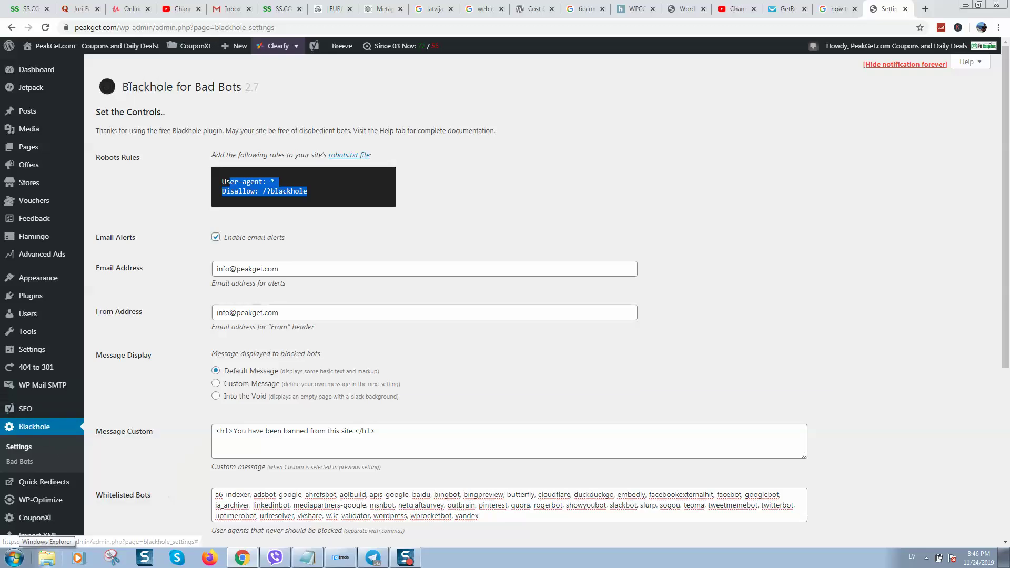
{"action": "left_click_drag", "start_coordinate": [147, 86], "coordinate": [258, 86]}
Select the 'User-agent: *' and 'Disallow: /?blackhole' rule lines, then go to SEO > General
{"action": "double_click", "coordinate": [147, 87]}
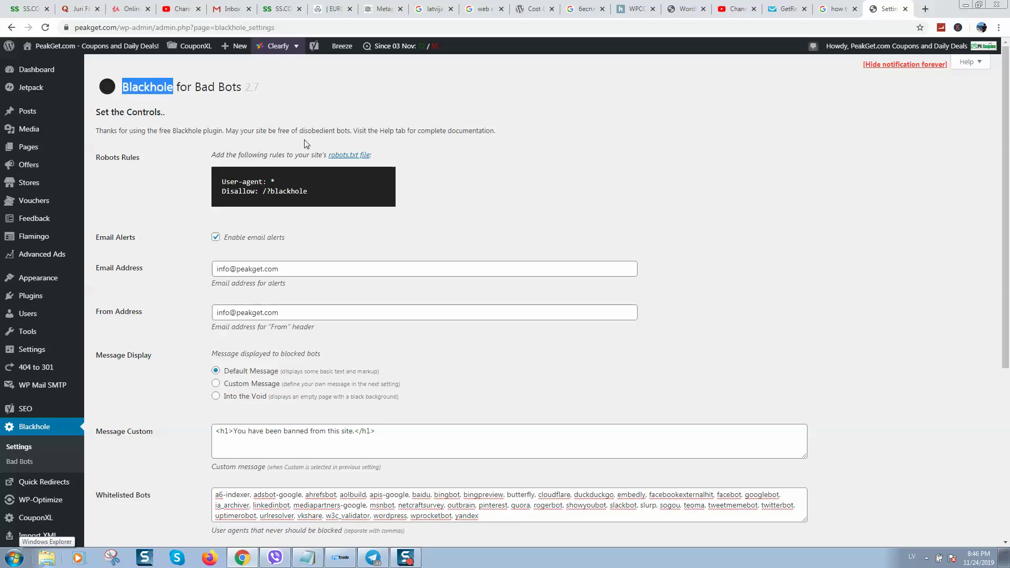
{"action": "left_click", "coordinate": [182, 110]}
{"action": "left_click_drag", "start_coordinate": [553, 181], "coordinate": [222, 176]}
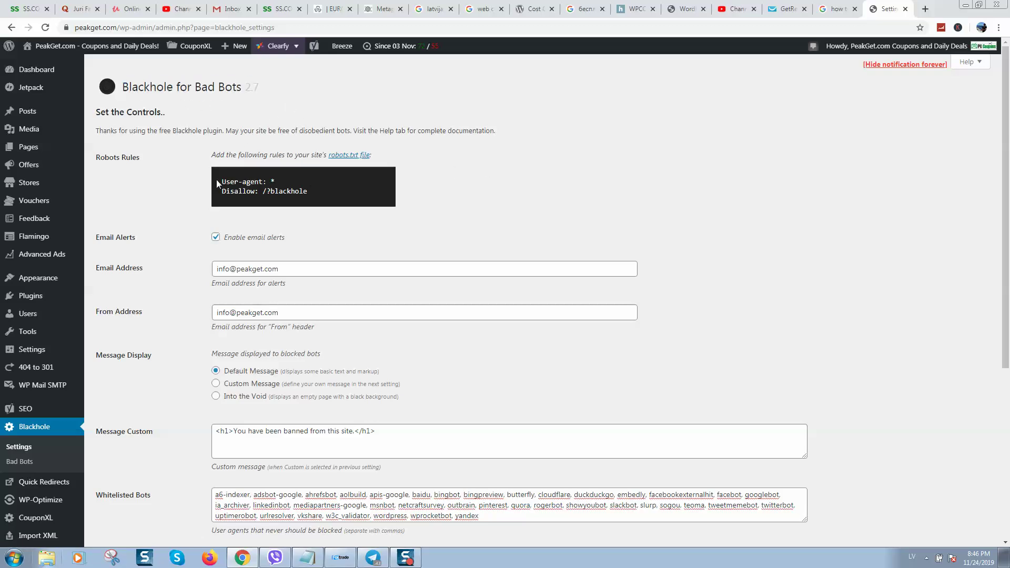
{"action": "left_click", "coordinate": [222, 175]}
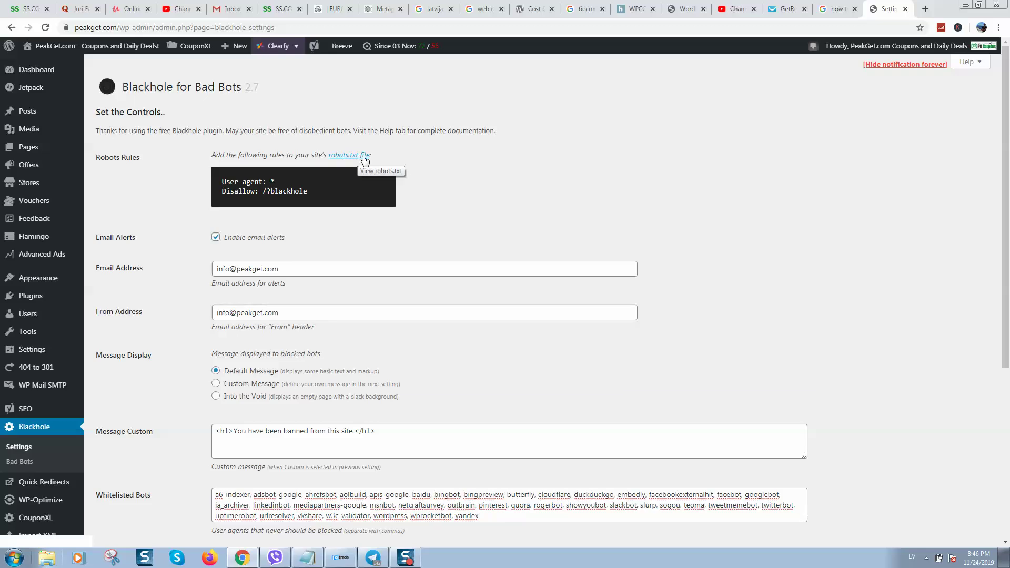
{"action": "left_click_drag", "start_coordinate": [222, 182], "coordinate": [323, 191]}
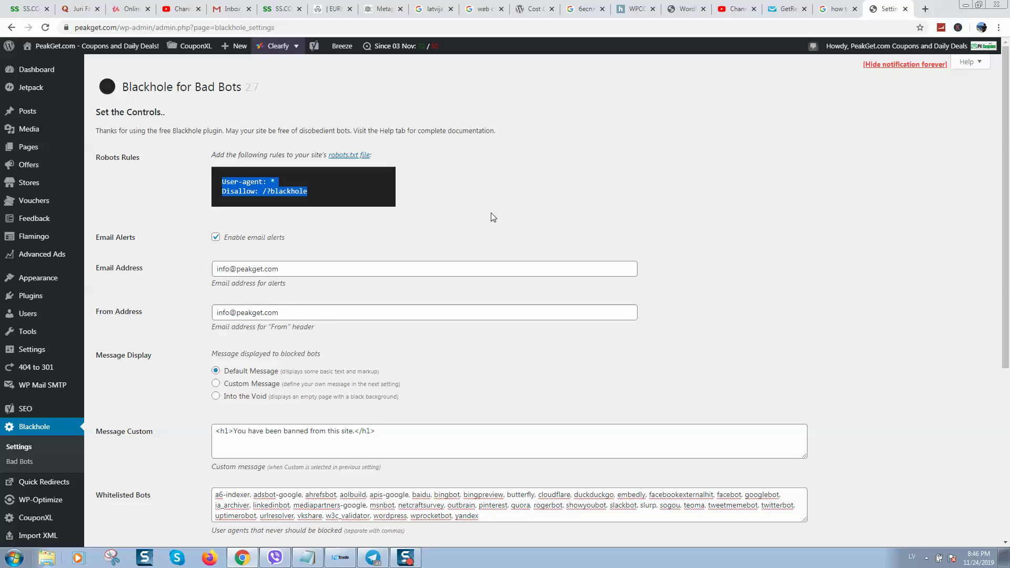
{"action": "mouse_move", "coordinate": [29, 147]}
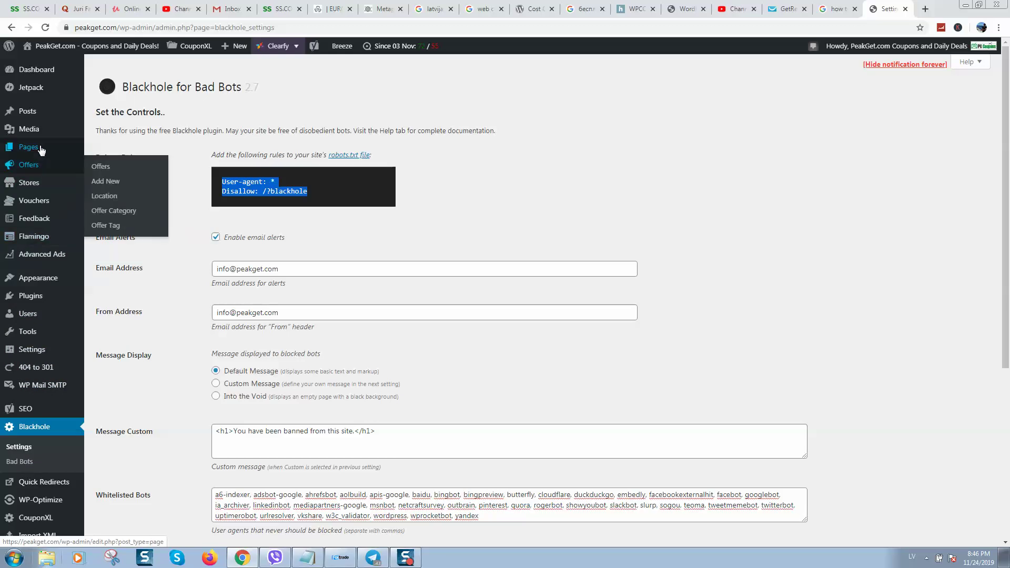
{"action": "scroll", "coordinate": [36, 167], "scroll_direction": "down", "scroll_amount": 4}
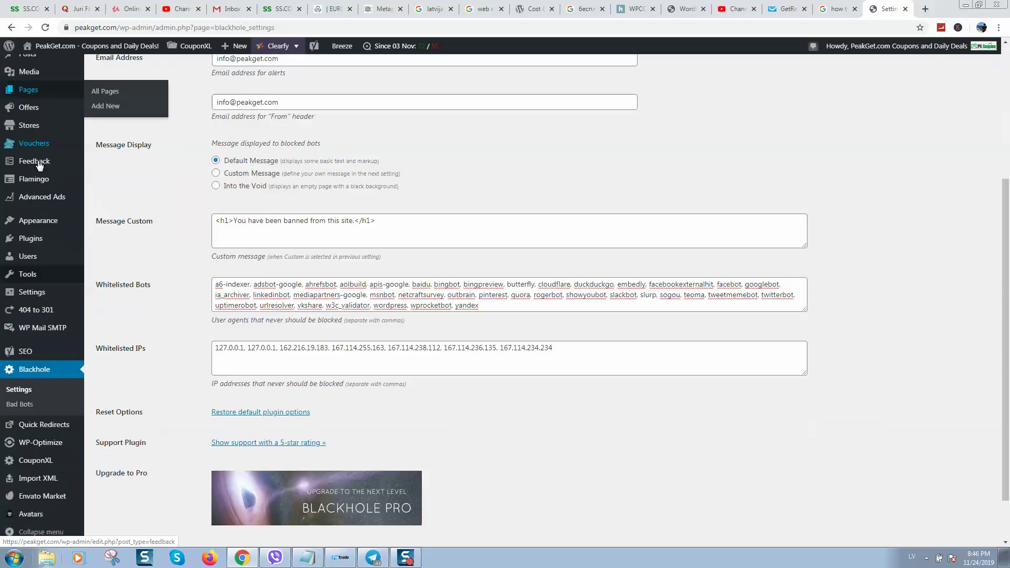
{"action": "left_click", "coordinate": [35, 355]}
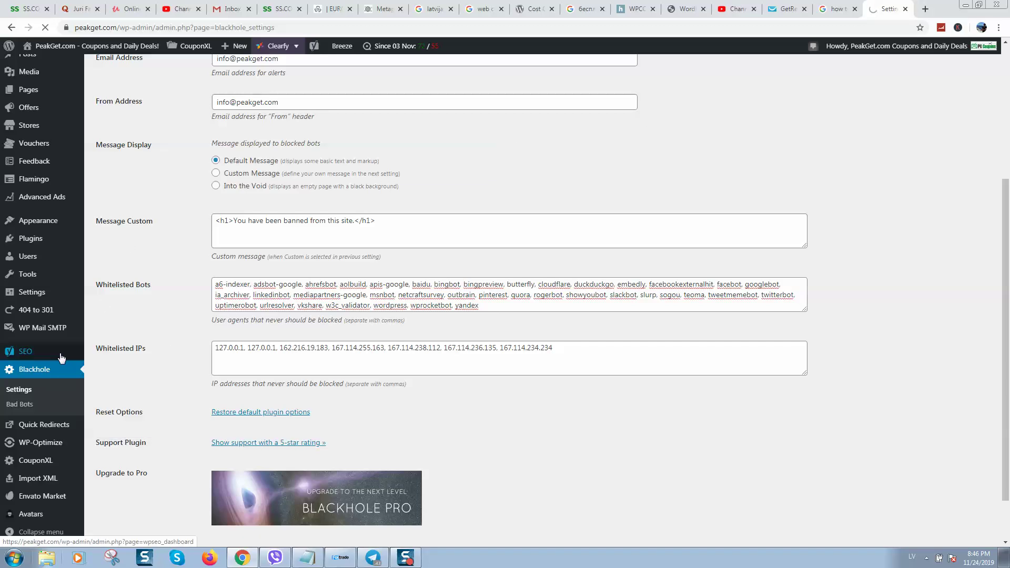
Review the Yoast SEO dashboard's Features and Webmaster Tools tabs
{"action": "mouse_move", "coordinate": [25, 352]}
{"action": "left_click", "coordinate": [85, 351]}
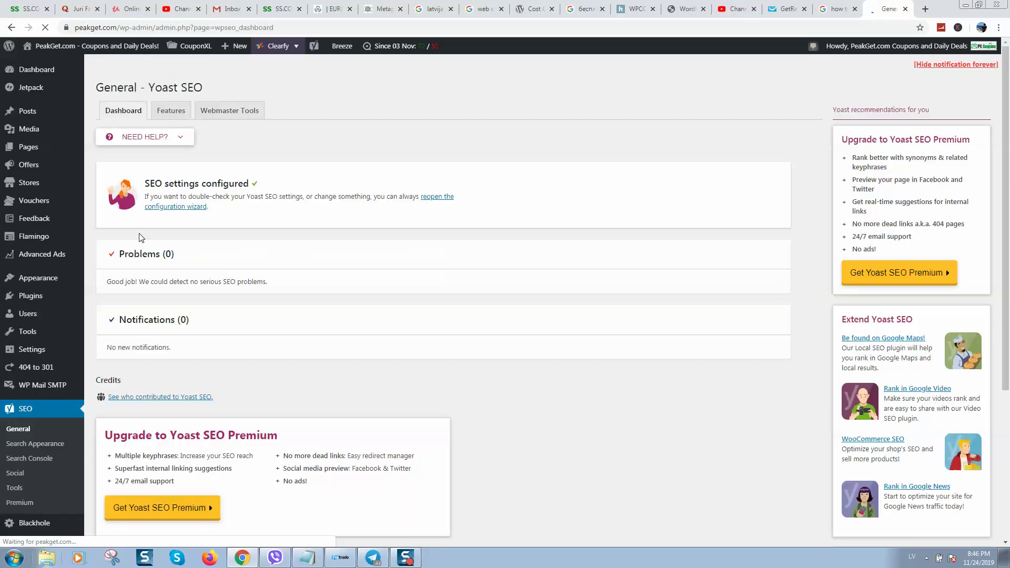
{"action": "scroll", "coordinate": [192, 147], "scroll_direction": "down", "scroll_amount": 4}
{"action": "scroll", "coordinate": [192, 152], "scroll_direction": "up", "scroll_amount": 5}
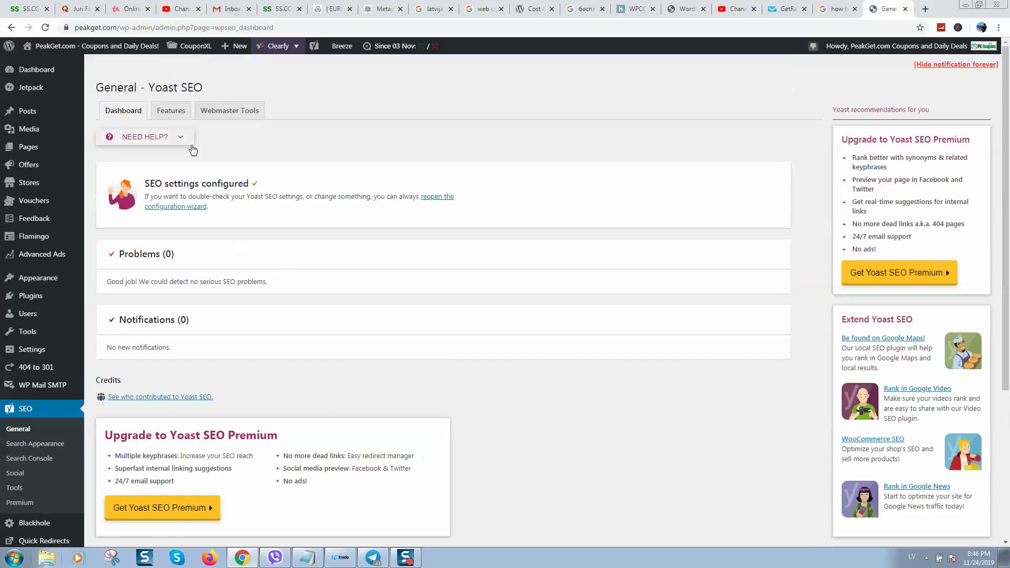
{"action": "left_click", "coordinate": [171, 111]}
{"action": "left_click", "coordinate": [246, 112]}
{"action": "scroll", "coordinate": [241, 163], "scroll_direction": "down", "scroll_amount": 1}
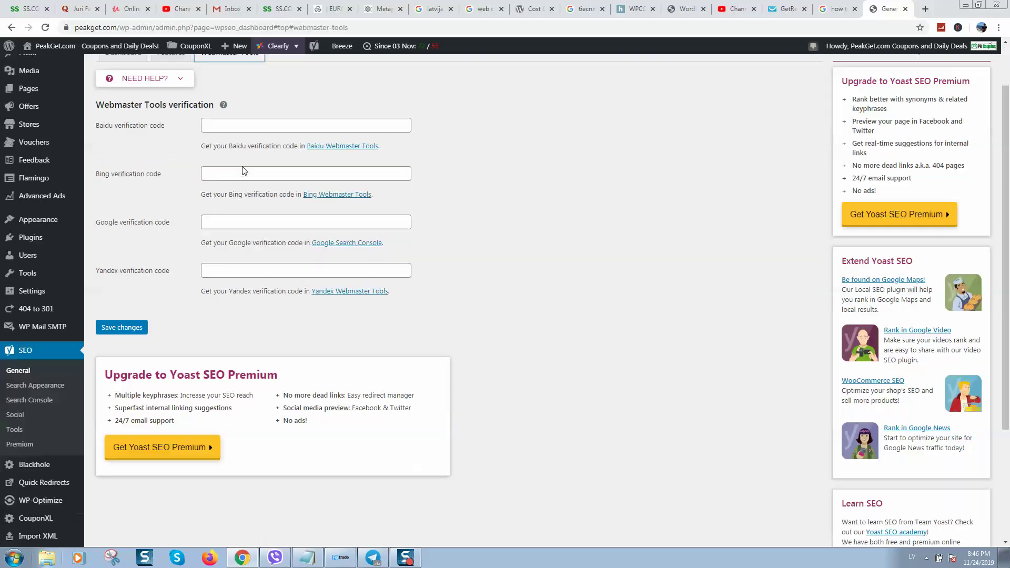
{"action": "scroll", "coordinate": [244, 168], "scroll_direction": "down", "scroll_amount": 3}
{"action": "scroll", "coordinate": [199, 171], "scroll_direction": "up", "scroll_amount": 4}
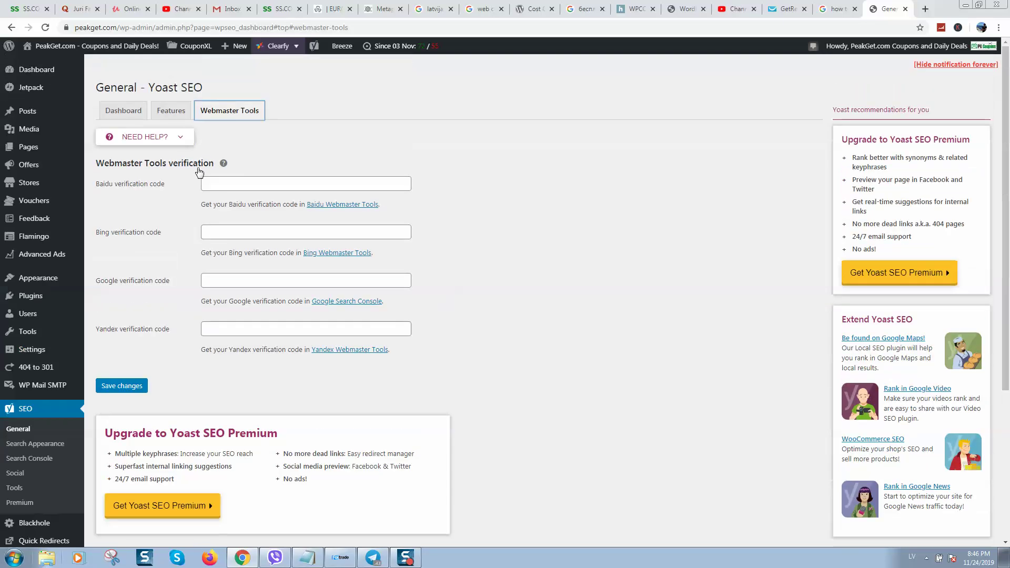
Review Yoast Search Appearance's Content Types, Media, Taxonomies and Archives tabs
{"action": "left_click", "coordinate": [34, 457]}
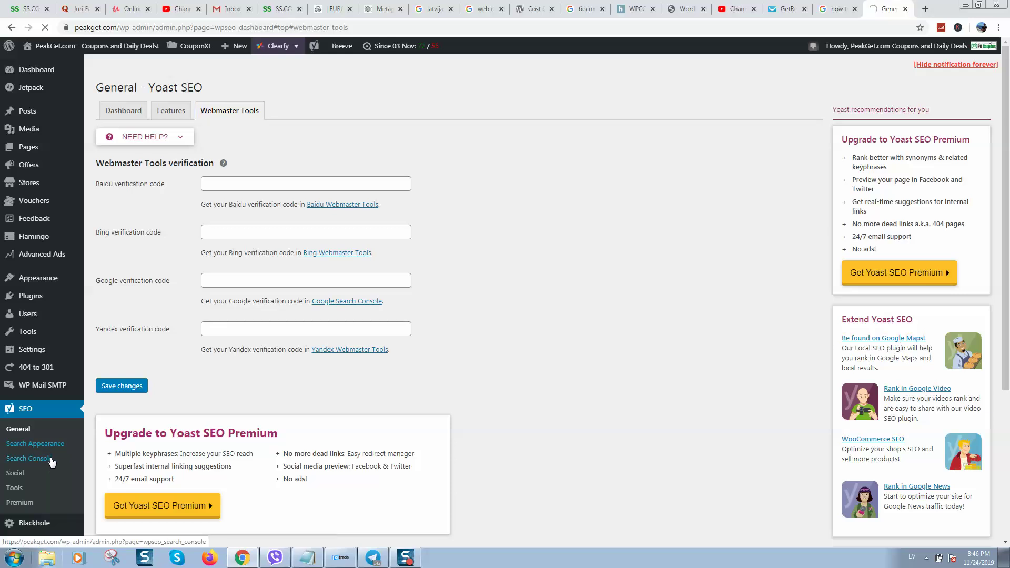
{"action": "scroll", "coordinate": [185, 214], "scroll_direction": "down", "scroll_amount": 2}
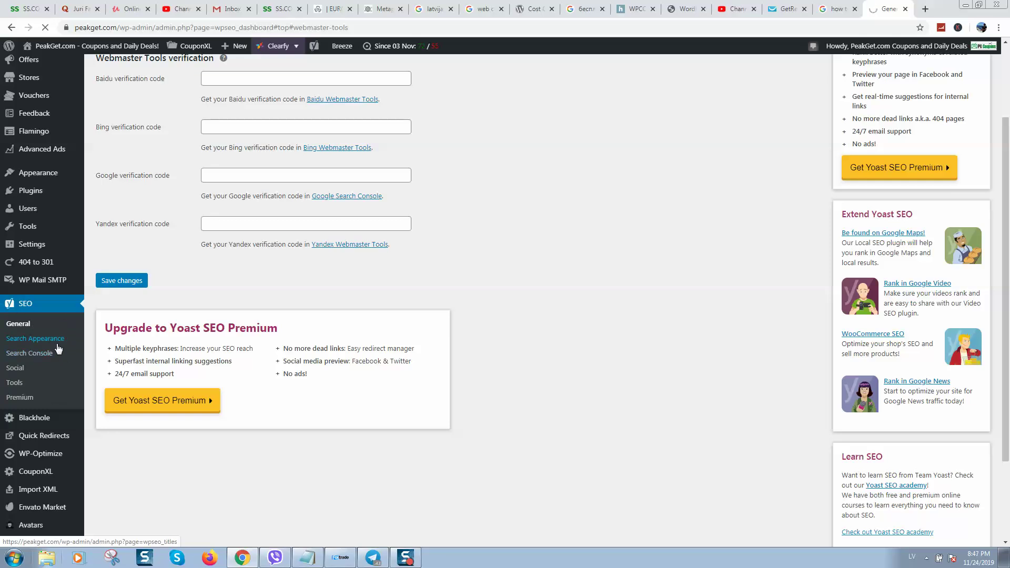
{"action": "scroll", "coordinate": [316, 253], "scroll_direction": "up", "scroll_amount": 2}
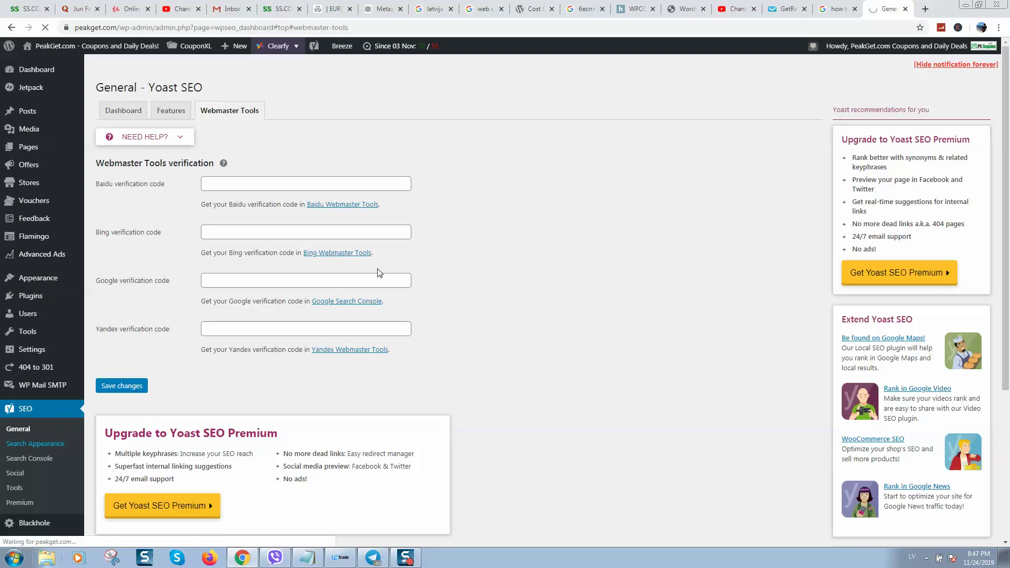
{"action": "scroll", "coordinate": [292, 277], "scroll_direction": "down", "scroll_amount": 2}
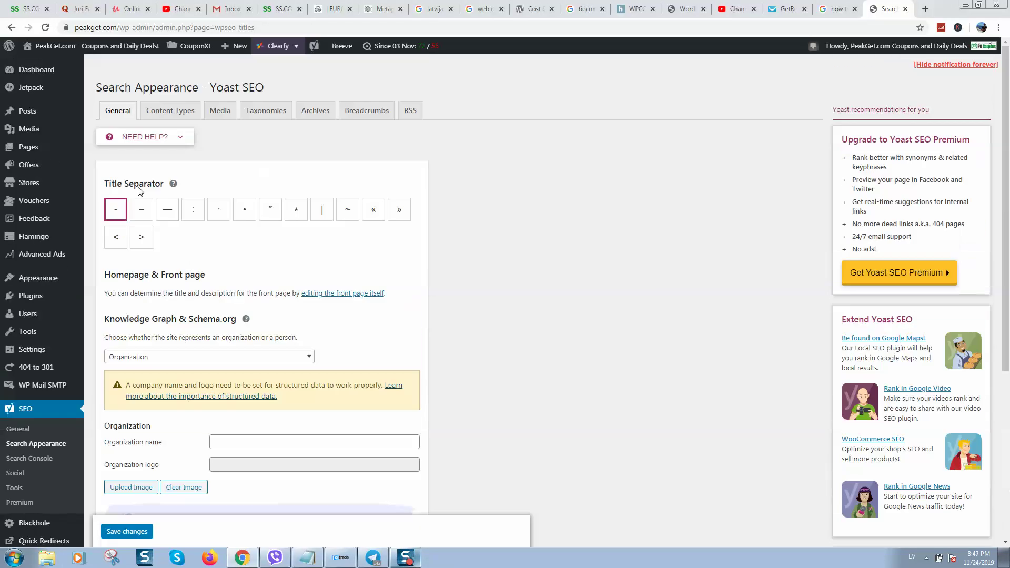
{"action": "left_click", "coordinate": [169, 109]}
{"action": "left_click", "coordinate": [236, 112]}
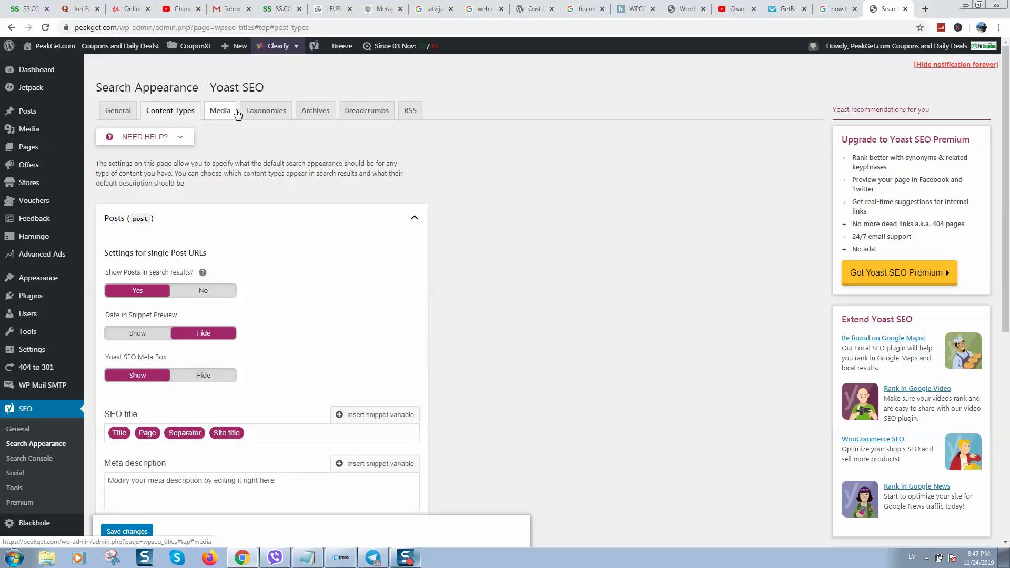
{"action": "left_click", "coordinate": [266, 110]}
{"action": "left_click", "coordinate": [317, 114]}
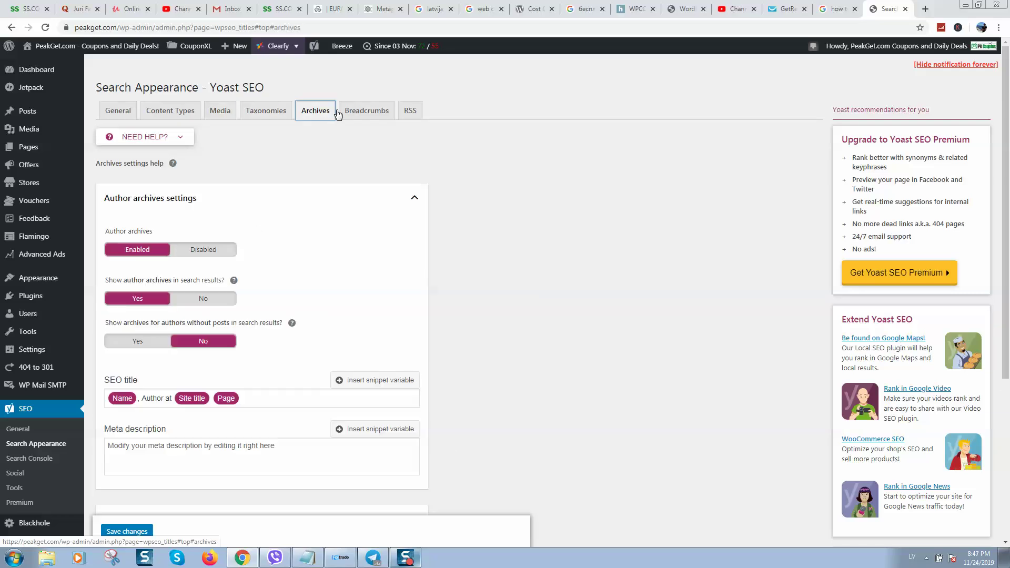
Check the Breadcrumbs and RSS tabs, then visit the Search Console and Social pages
{"action": "scroll", "coordinate": [352, 166], "scroll_direction": "down", "scroll_amount": 2}
{"action": "scroll", "coordinate": [348, 171], "scroll_direction": "up", "scroll_amount": 2}
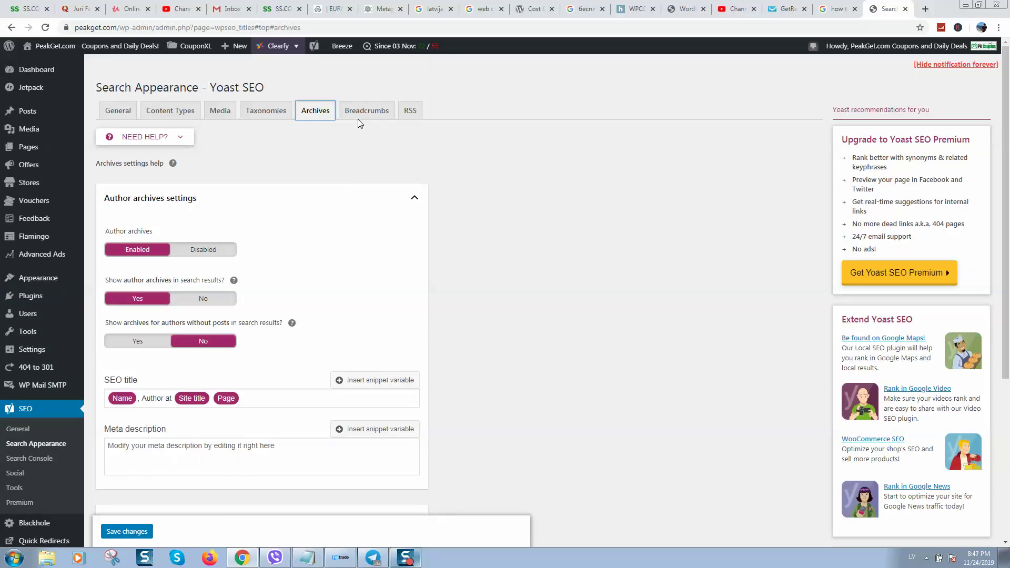
{"action": "left_click", "coordinate": [364, 113]}
{"action": "left_click", "coordinate": [410, 111]}
{"action": "scroll", "coordinate": [271, 180], "scroll_direction": "down", "scroll_amount": 3}
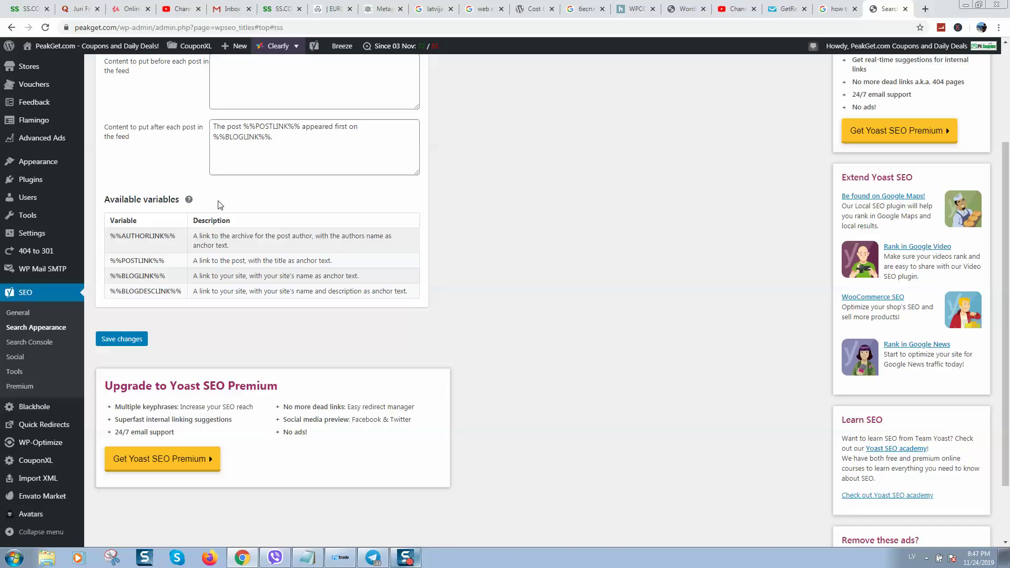
{"action": "left_click", "coordinate": [26, 345]}
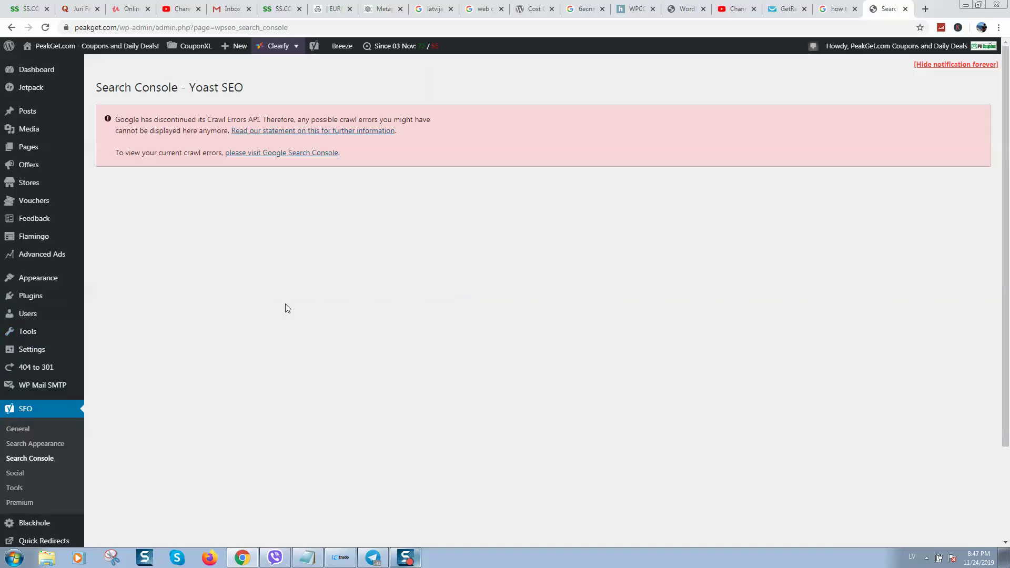
{"action": "scroll", "coordinate": [291, 305], "scroll_direction": "down", "scroll_amount": 1}
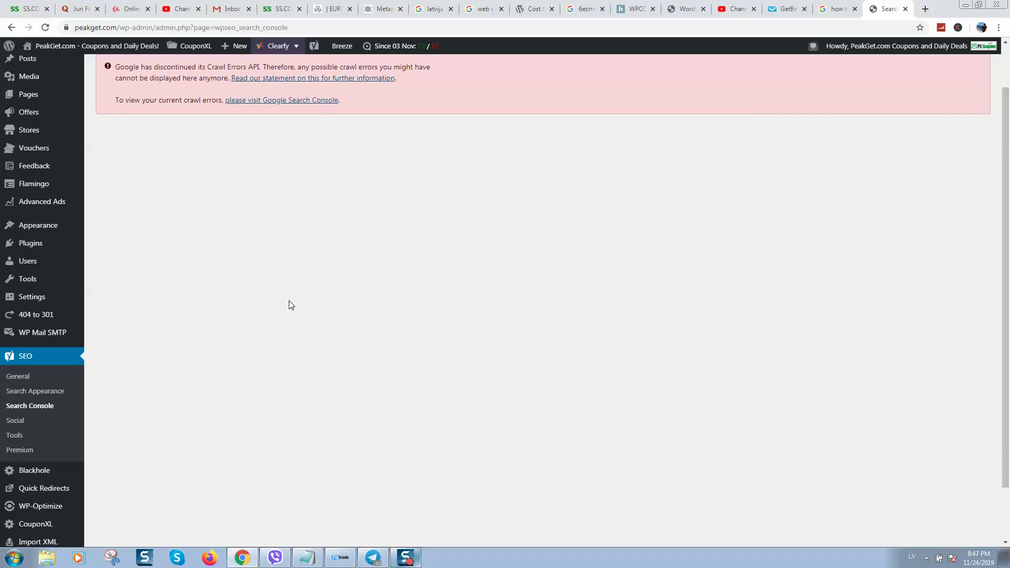
{"action": "left_click", "coordinate": [21, 422]}
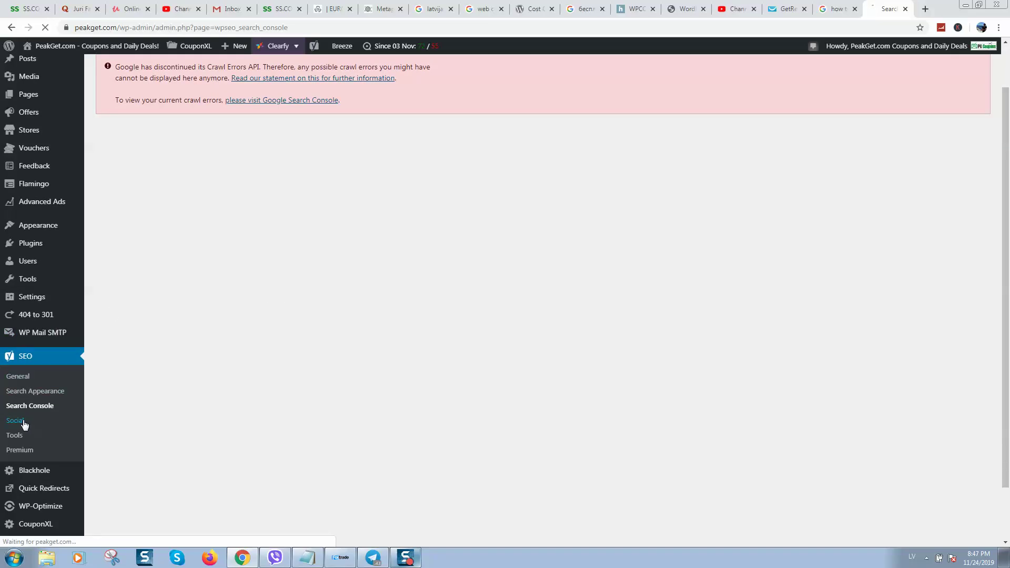
Go to SEO > Tools and launch the File editor for robots.txt and .htaccess
{"action": "left_click", "coordinate": [16, 438]}
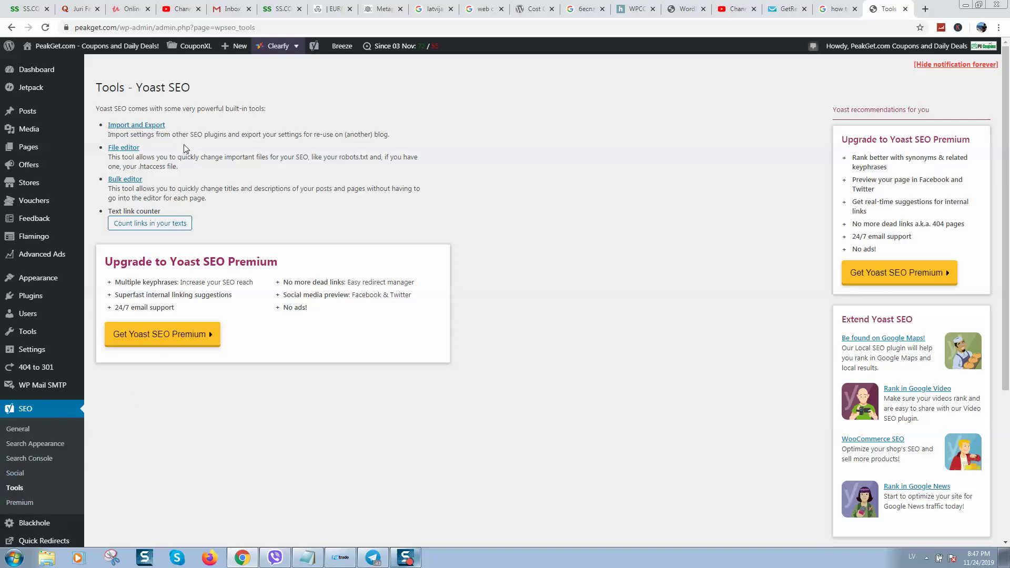
{"action": "left_click_drag", "start_coordinate": [121, 157], "coordinate": [430, 169]}
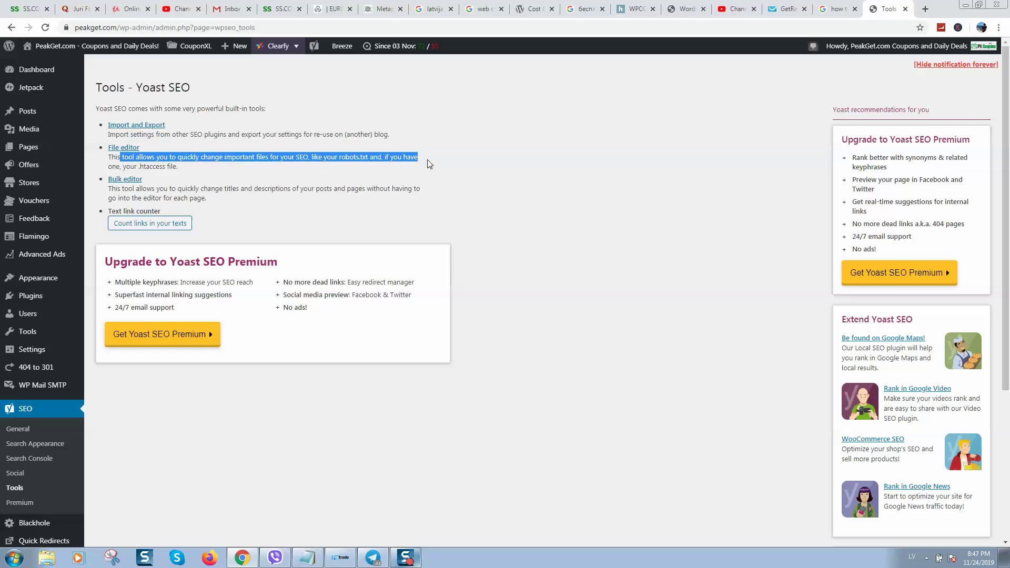
{"action": "left_click", "coordinate": [129, 152]}
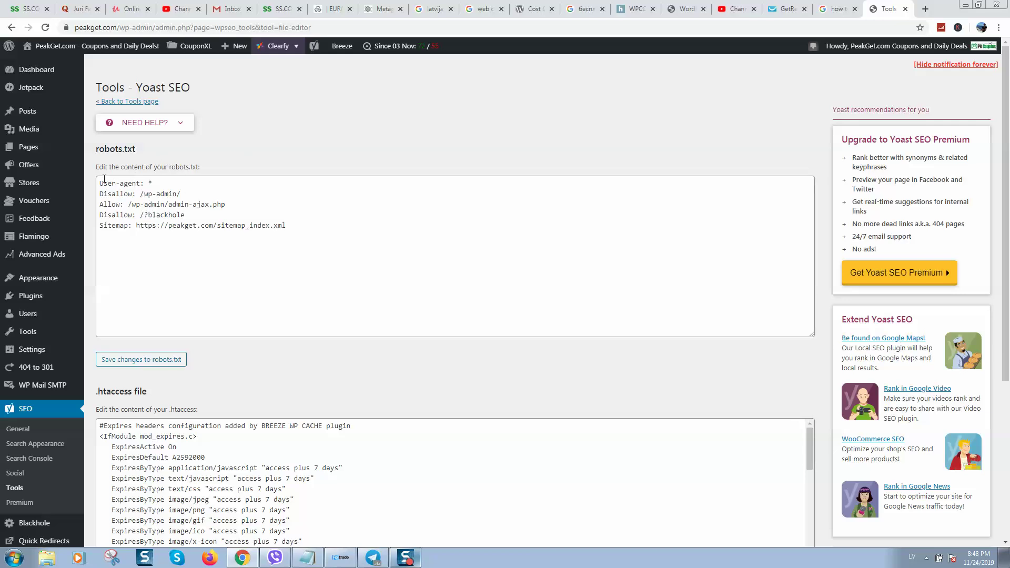
{"action": "triple_click", "coordinate": [326, 225]}
{"action": "left_click", "coordinate": [326, 225]}
{"action": "scroll", "coordinate": [126, 185], "scroll_direction": "down", "scroll_amount": 1}
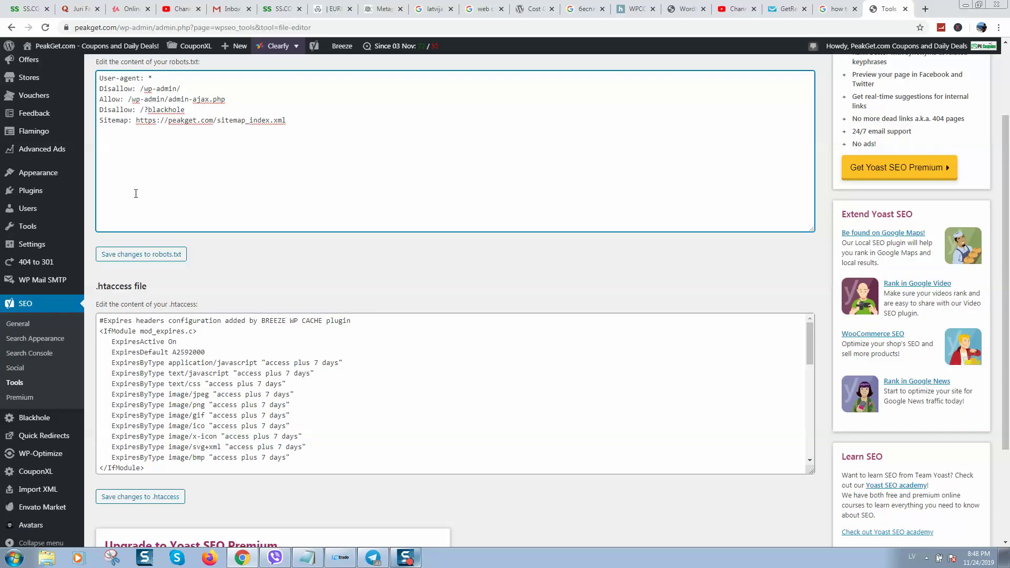
{"action": "scroll", "coordinate": [135, 192], "scroll_direction": "down", "scroll_amount": 2}
{"action": "scroll", "coordinate": [135, 148], "scroll_direction": "down", "scroll_amount": 2}
{"action": "scroll", "coordinate": [156, 195], "scroll_direction": "up", "scroll_amount": 3}
{"action": "scroll", "coordinate": [156, 196], "scroll_direction": "up", "scroll_amount": 3}
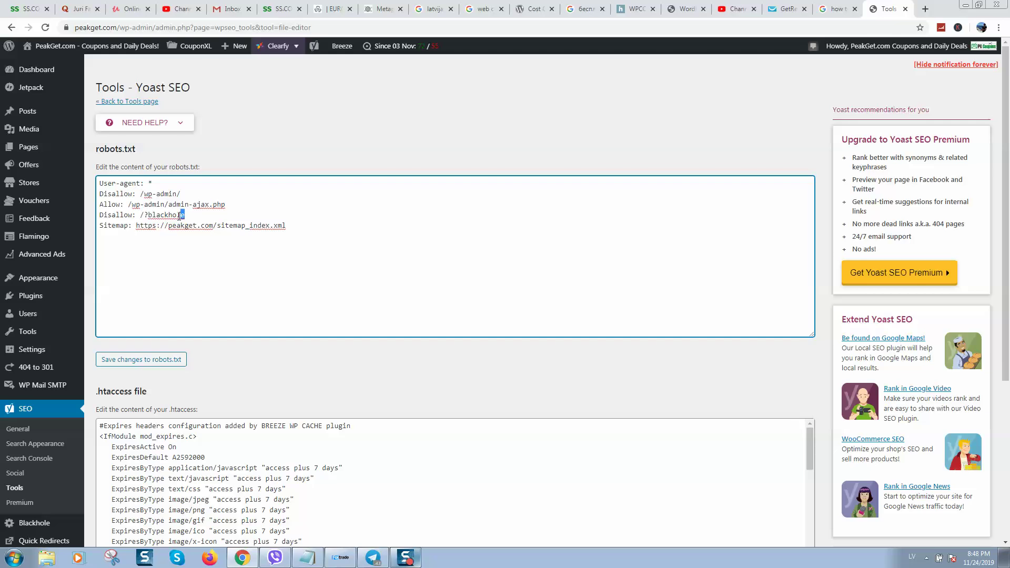
{"action": "left_click_drag", "start_coordinate": [179, 215], "coordinate": [103, 216]}
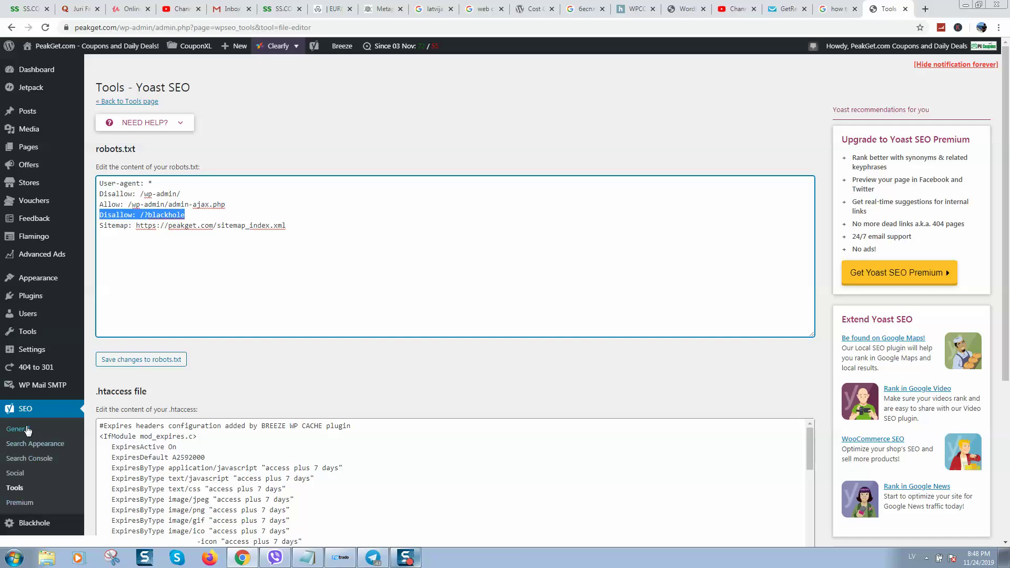
{"action": "scroll", "coordinate": [45, 327], "scroll_direction": "down", "scroll_amount": 3}
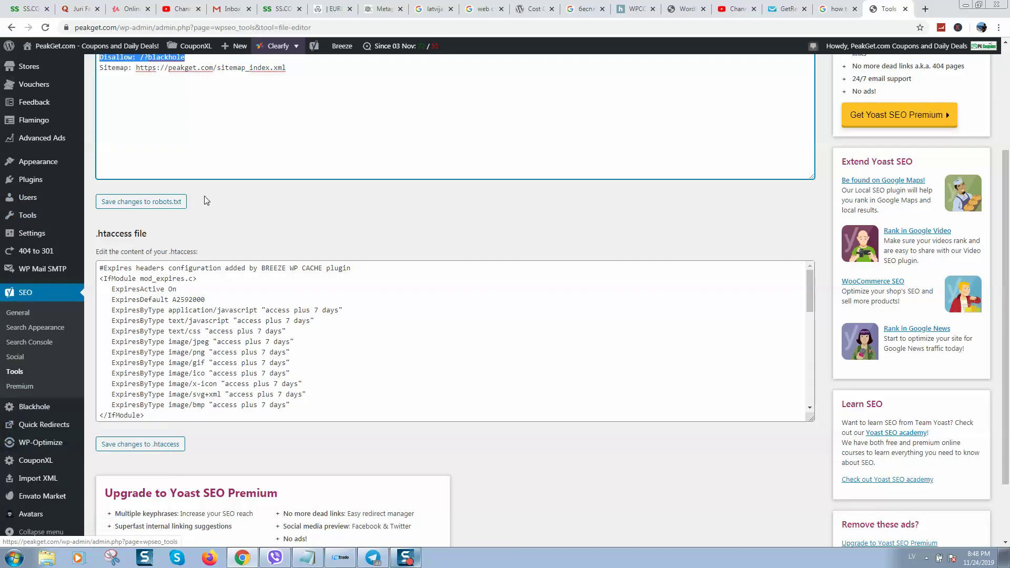
{"action": "scroll", "coordinate": [194, 214], "scroll_direction": "up", "scroll_amount": 3}
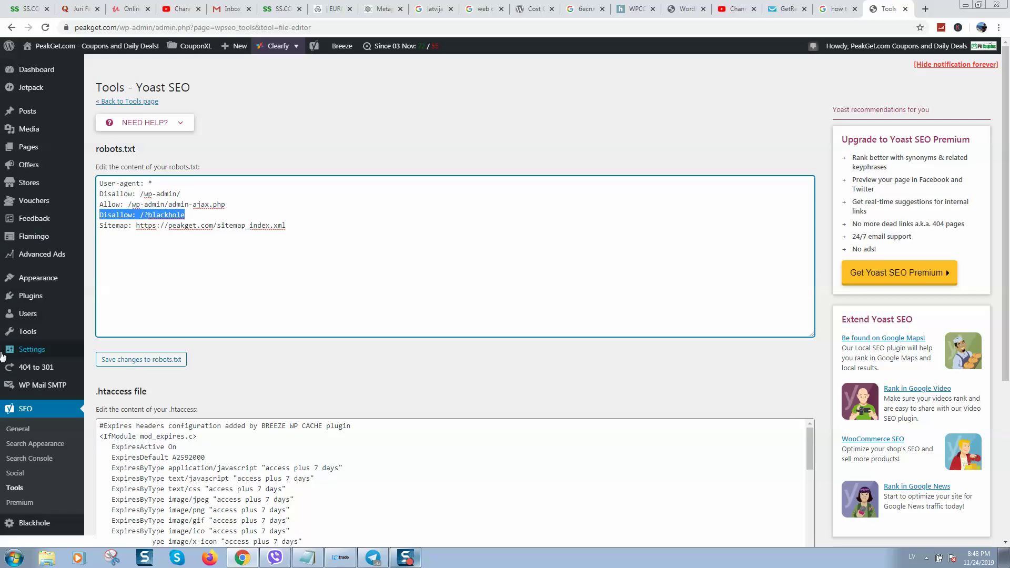
{"action": "scroll", "coordinate": [24, 421], "scroll_direction": "down", "scroll_amount": 2}
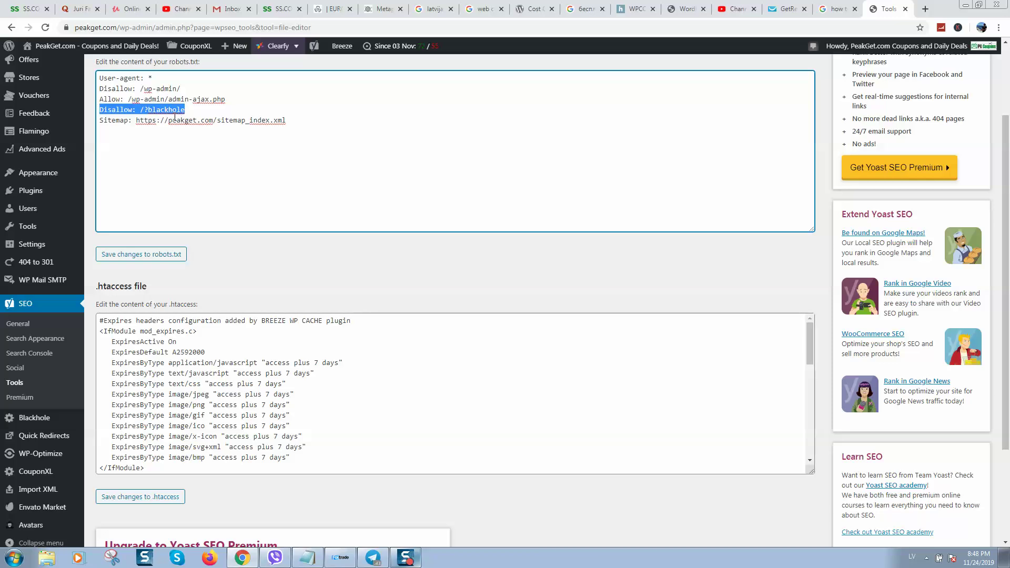
{"action": "left_click", "coordinate": [120, 140]}
{"action": "left_click_drag", "start_coordinate": [100, 120], "coordinate": [321, 118]}
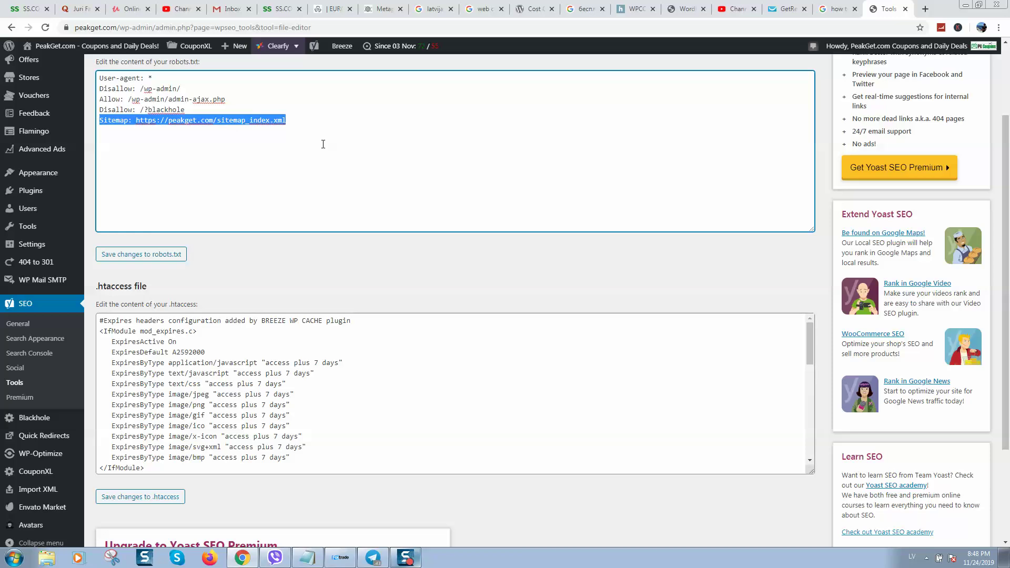
{"action": "scroll", "coordinate": [323, 144], "scroll_direction": "up", "scroll_amount": 2}
{"action": "left_click_drag", "start_coordinate": [298, 227], "coordinate": [138, 227]}
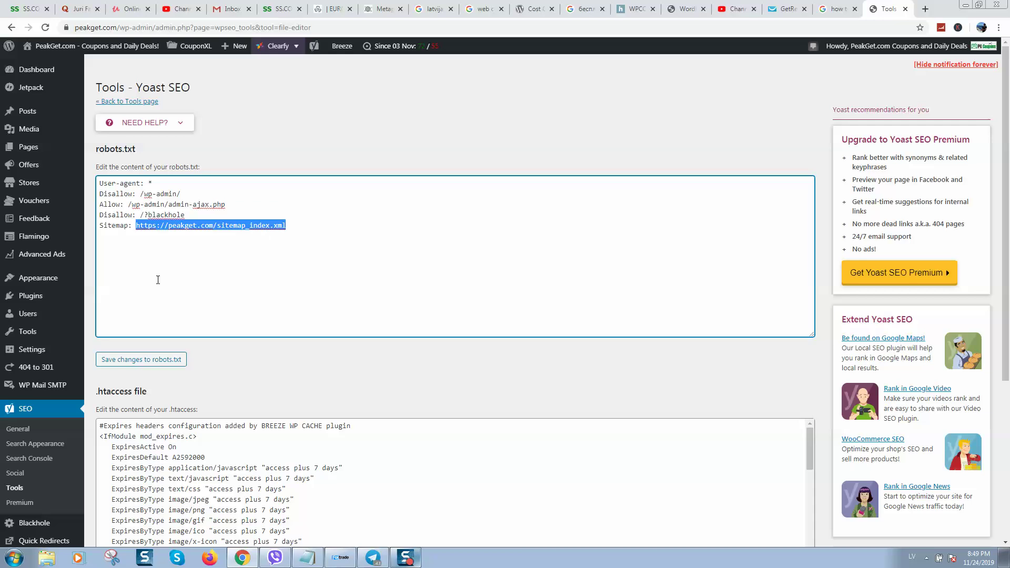
{"action": "left_click", "coordinate": [136, 225]}
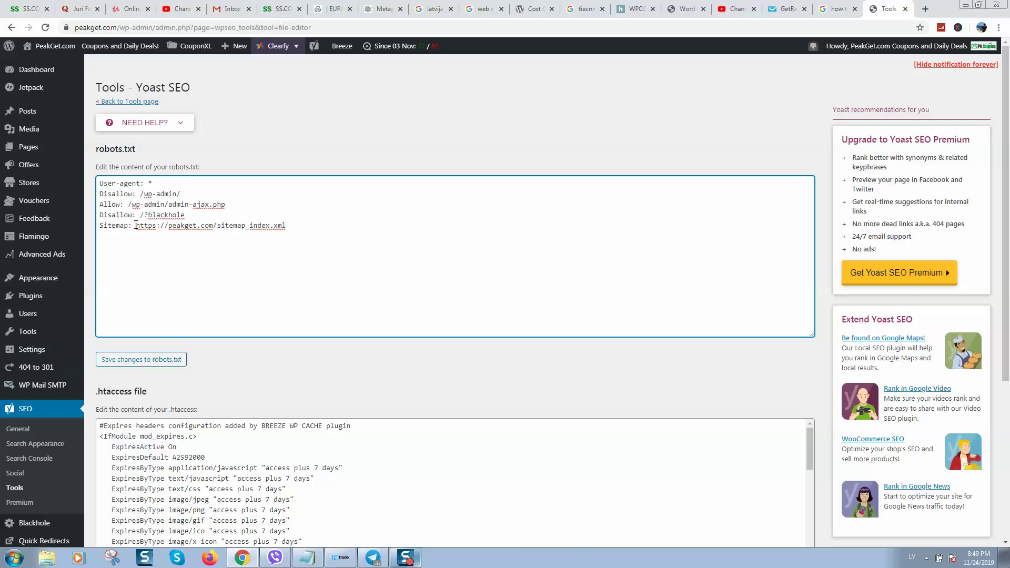
{"action": "left_click_drag", "start_coordinate": [136, 225], "coordinate": [218, 226]}
{"action": "left_click_drag", "start_coordinate": [296, 225], "coordinate": [218, 228]}
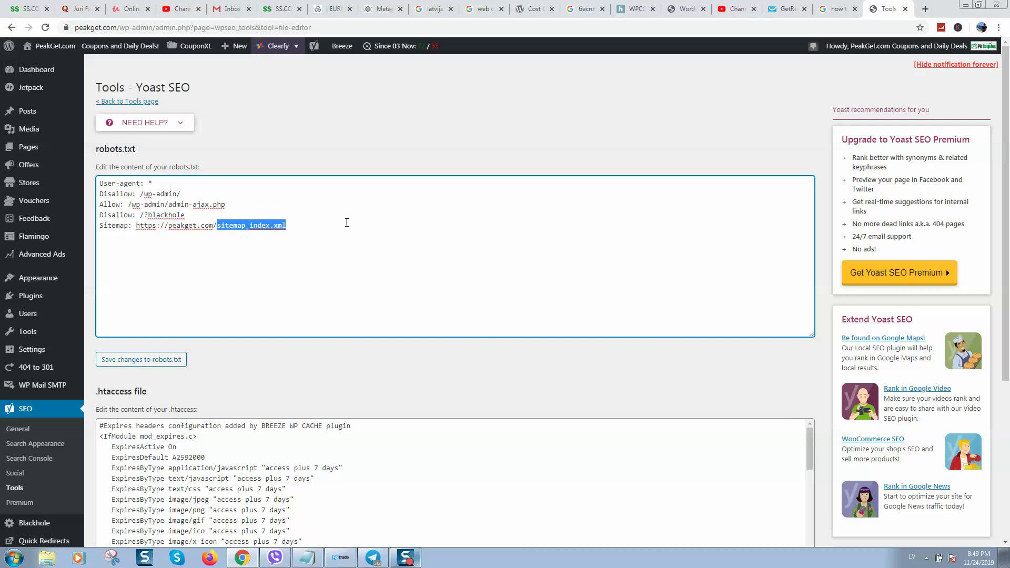
{"action": "left_click", "coordinate": [291, 230]}
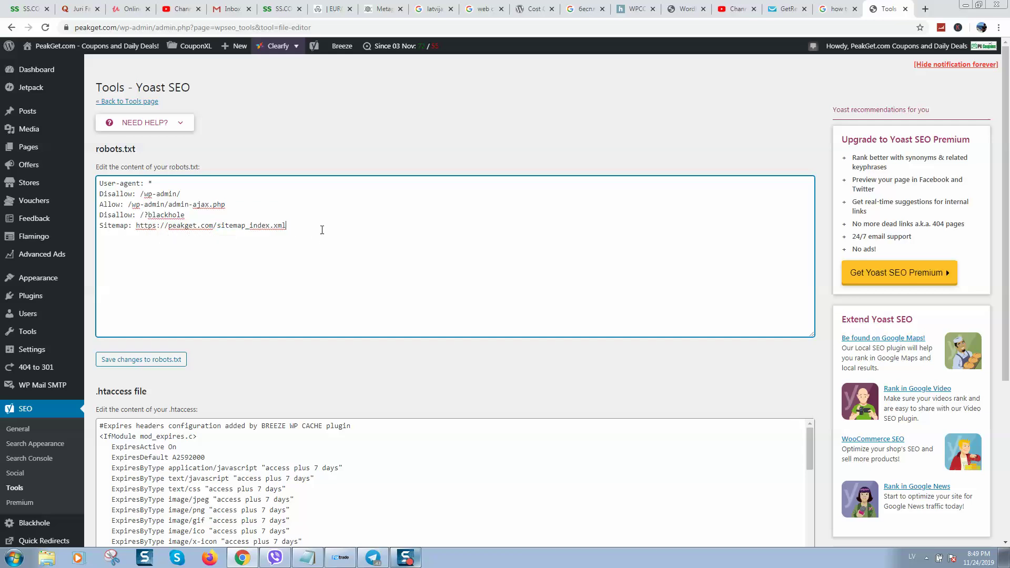
{"action": "left_click_drag", "start_coordinate": [322, 230], "coordinate": [117, 216]}
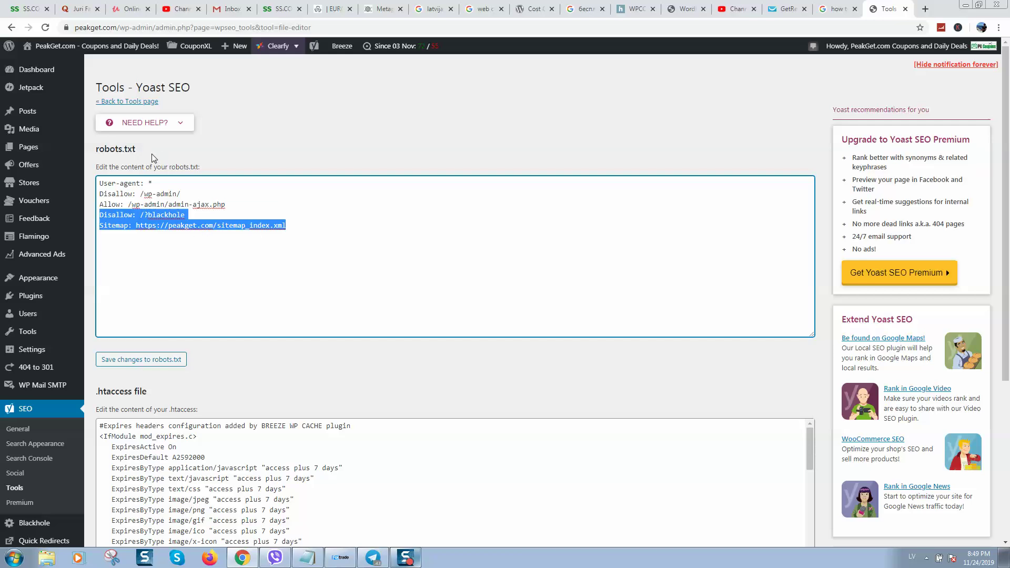
{"action": "scroll", "coordinate": [221, 288], "scroll_direction": "down", "scroll_amount": 1}
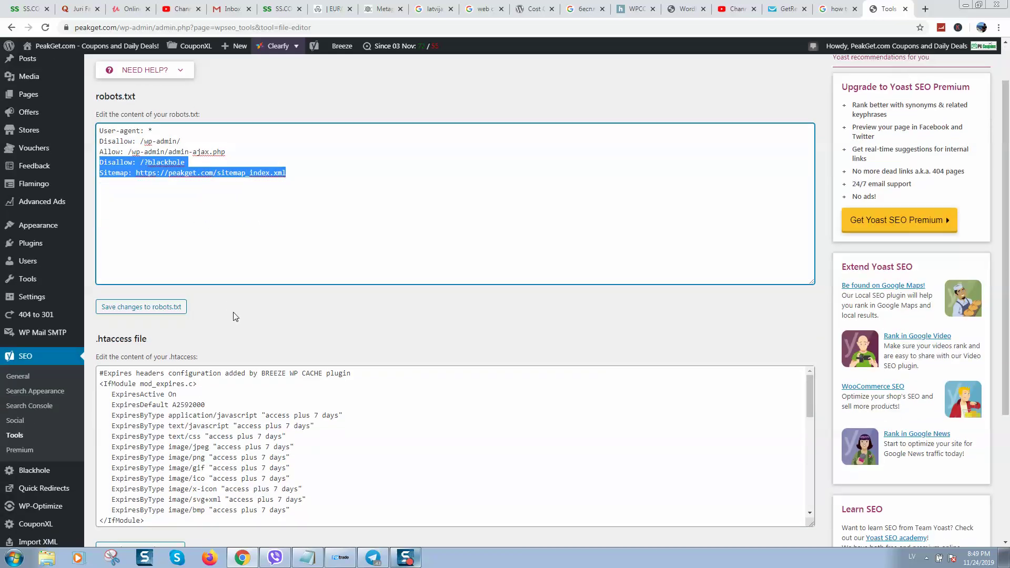
{"action": "left_click", "coordinate": [300, 314]}
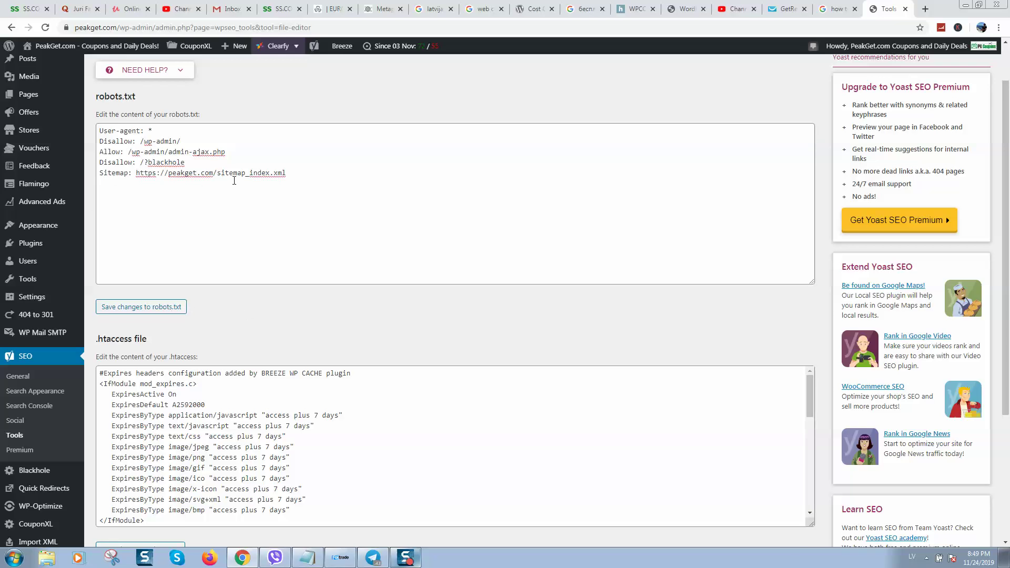
{"action": "scroll", "coordinate": [234, 180], "scroll_direction": "up", "scroll_amount": 1}
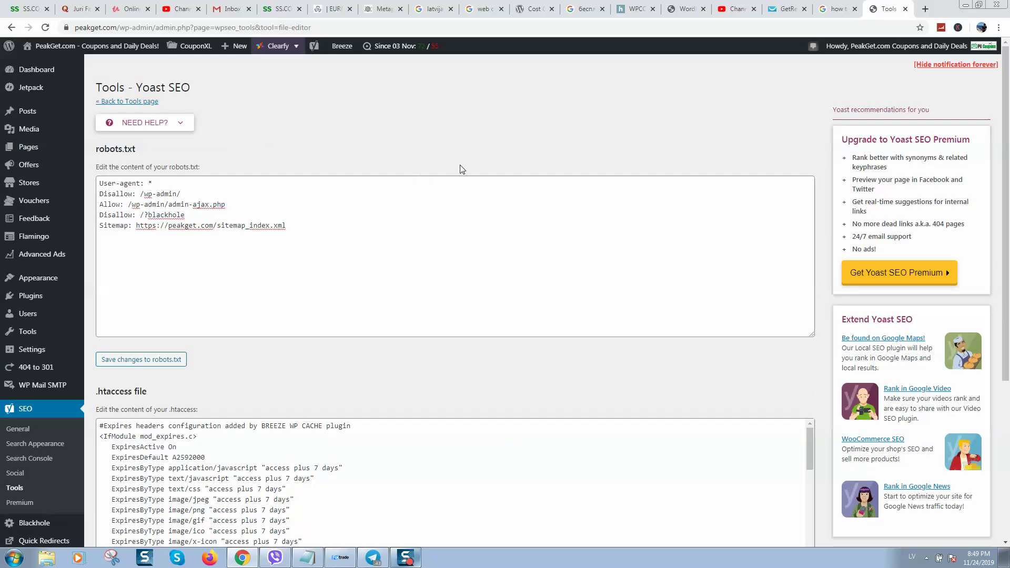